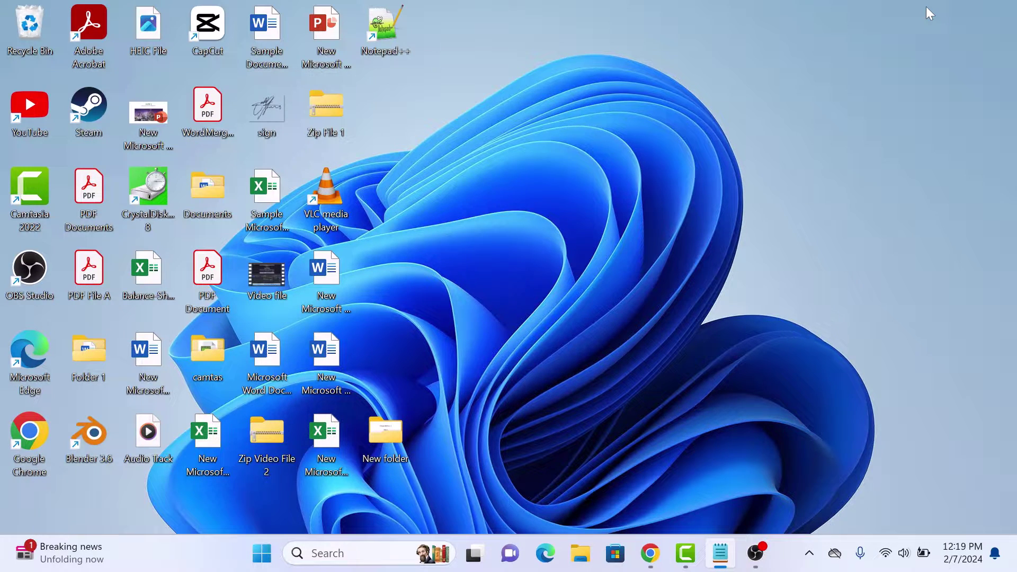
# - Bring the Chrome window showing the red car Google Doc to the front
pyautogui.click(638, 566)
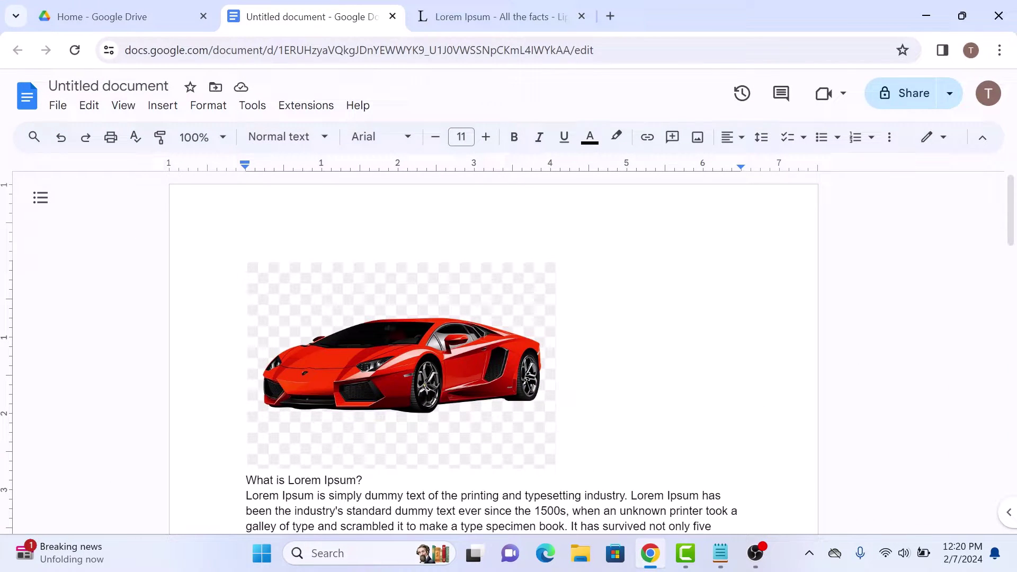
# - Select the red car image so its handles and image toolbar appear
pyautogui.click(441, 358)
pyautogui.click(645, 481)
pyautogui.click(448, 366)
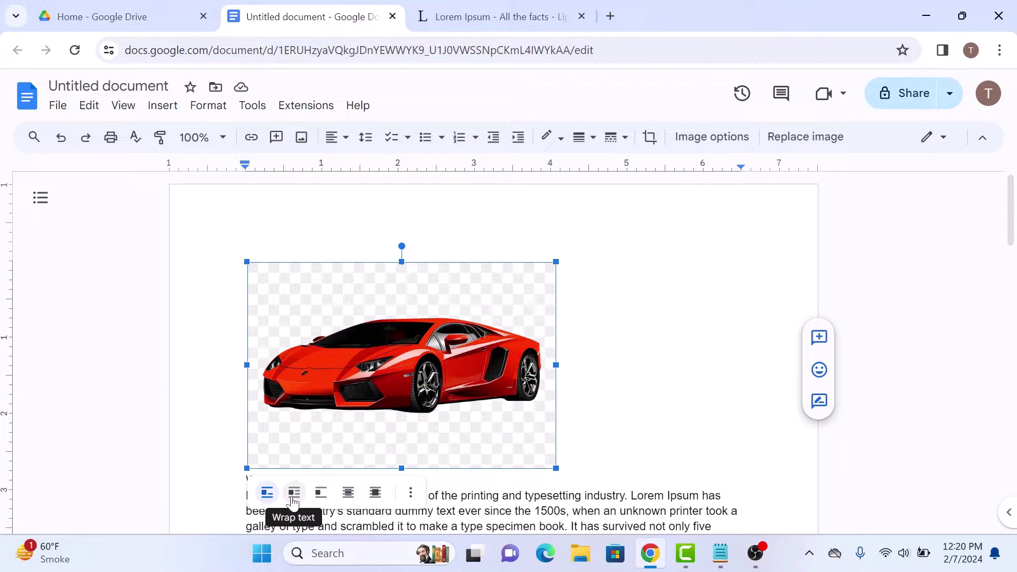
# - Wrap the Lorem Ipsum text around the car image, settling on a 1/8-inch margin
pyautogui.click(294, 494)
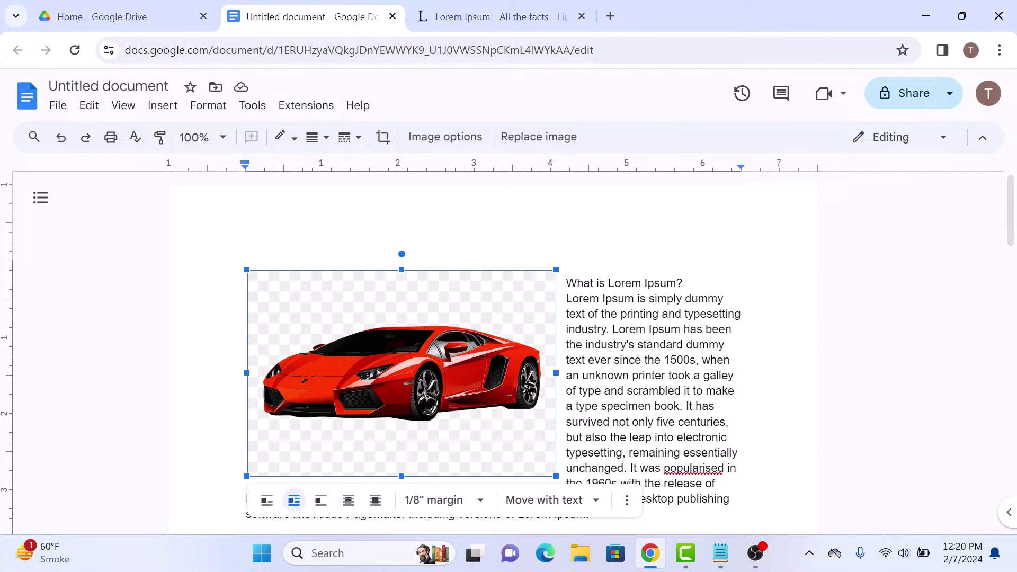
pyautogui.click(482, 502)
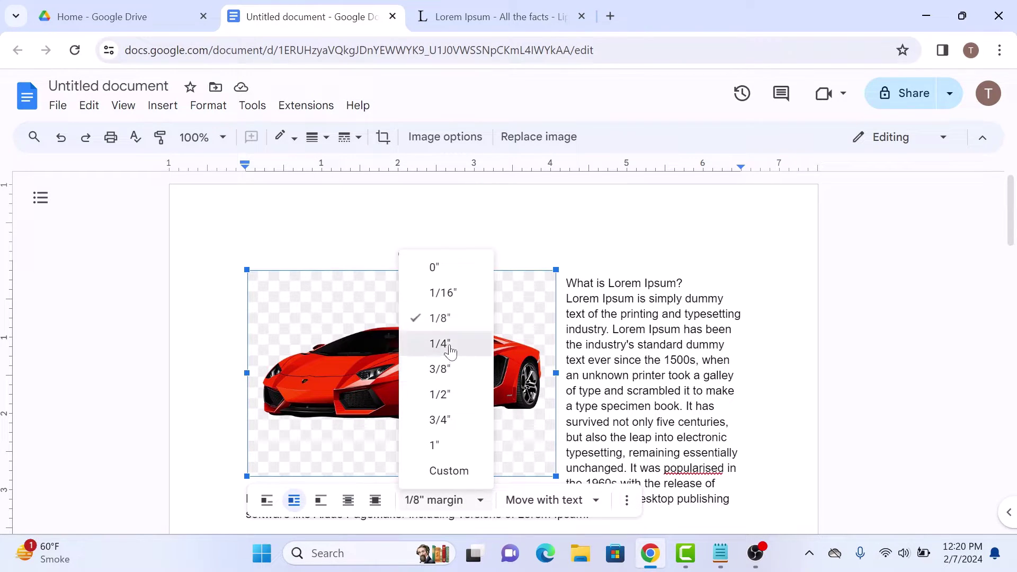
pyautogui.click(447, 344)
pyautogui.click(464, 515)
pyautogui.click(450, 427)
pyautogui.scroll(-1, 448, 416)
pyautogui.click(465, 405)
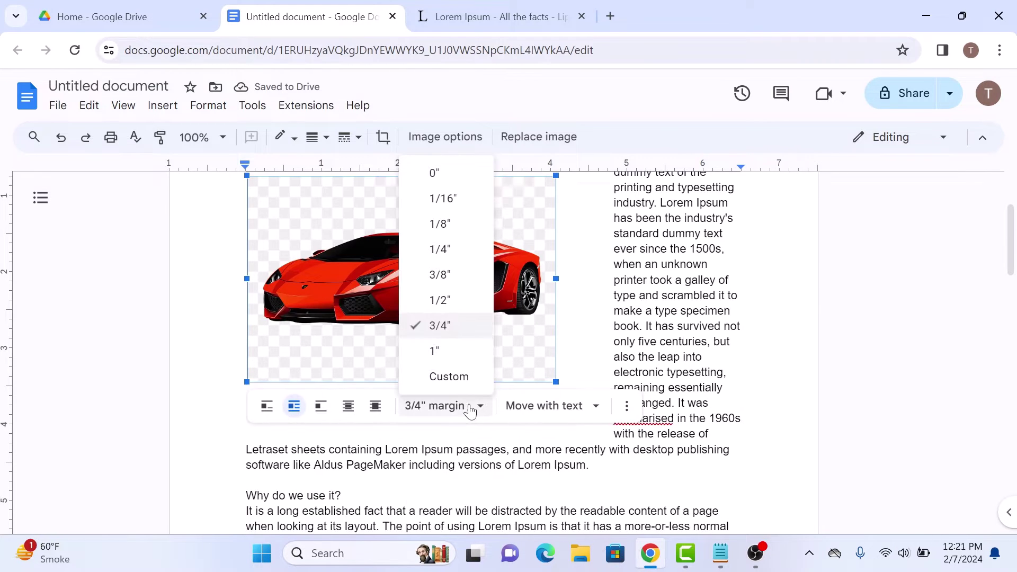
pyautogui.click(442, 224)
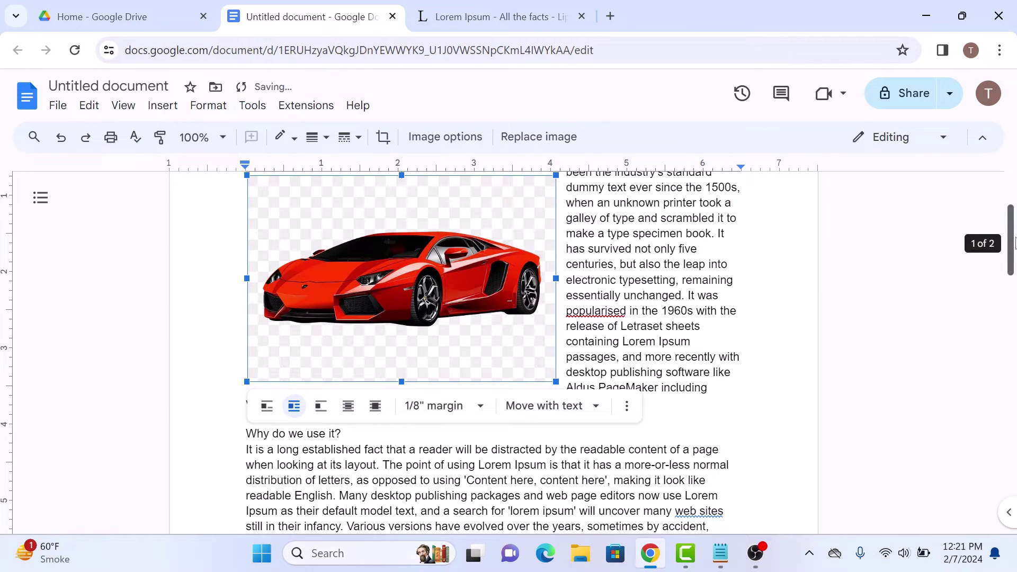
pyautogui.scroll(2, 445, 232)
pyautogui.scroll(-1, 445, 232)
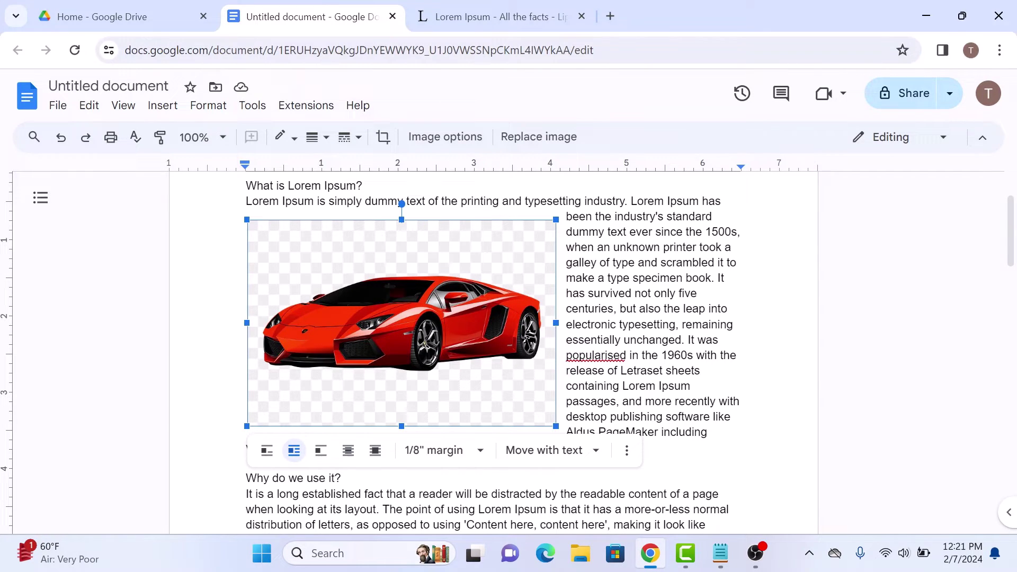
# - Move the car image down beside the "Cicero, written in 45 BC" paragraph
pyautogui.moveTo(460, 289); pyautogui.dragTo(507, 419)
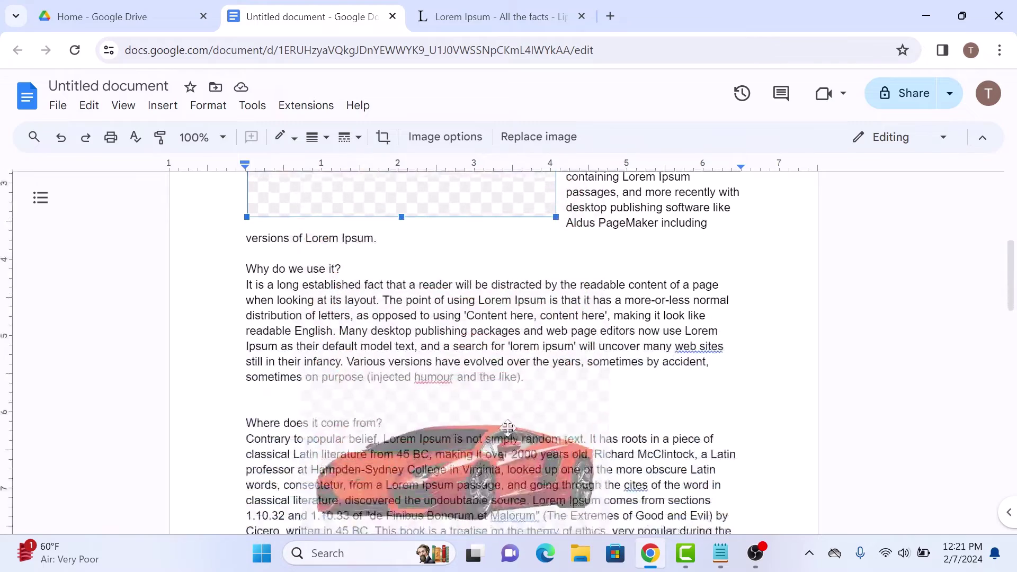
pyautogui.moveTo(507, 418); pyautogui.dragTo(476, 289)
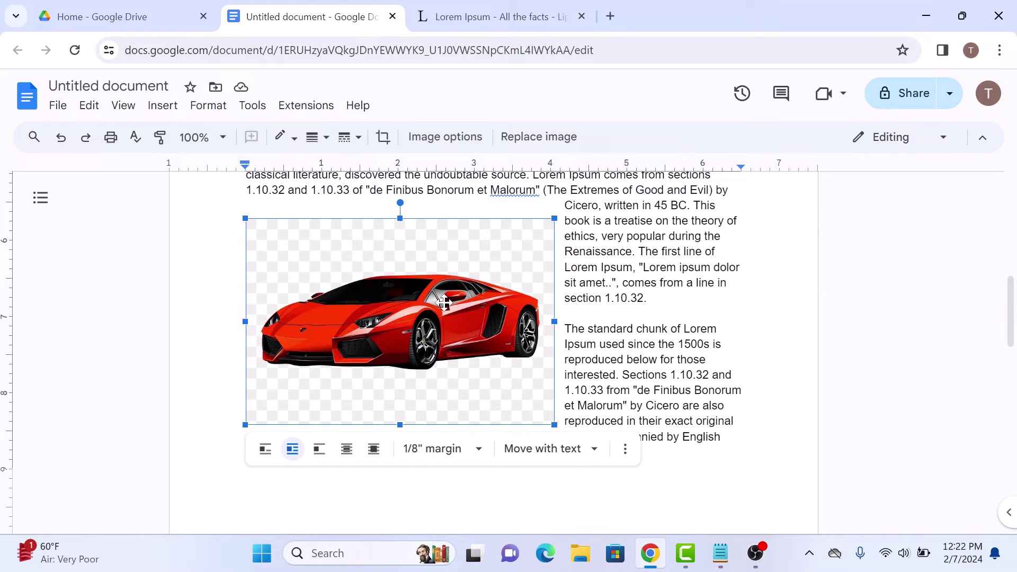
# - Give the car image a thin black border, then deselect it to check
pyautogui.click(316, 139)
pyautogui.click(341, 191)
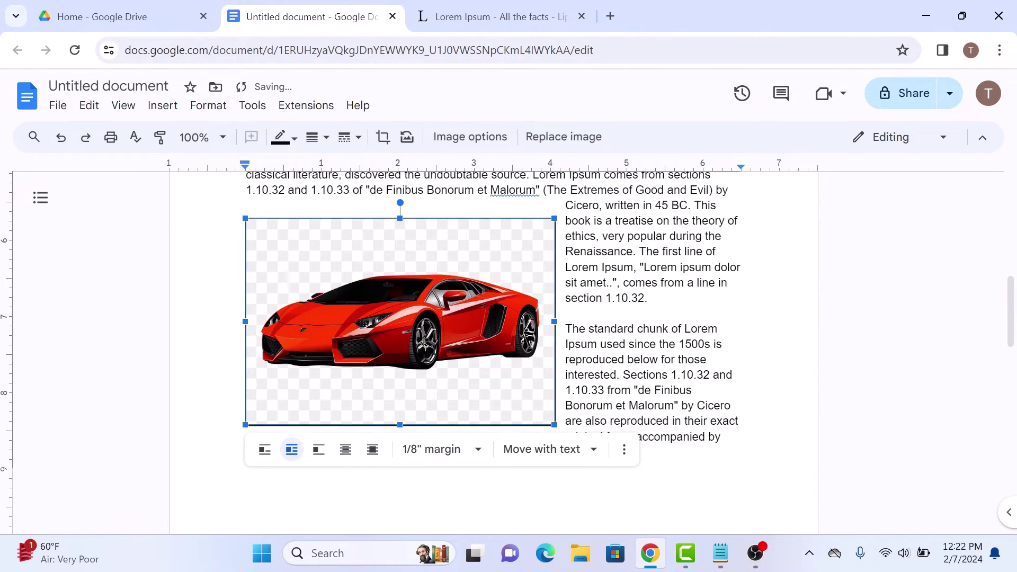
pyautogui.click(660, 267)
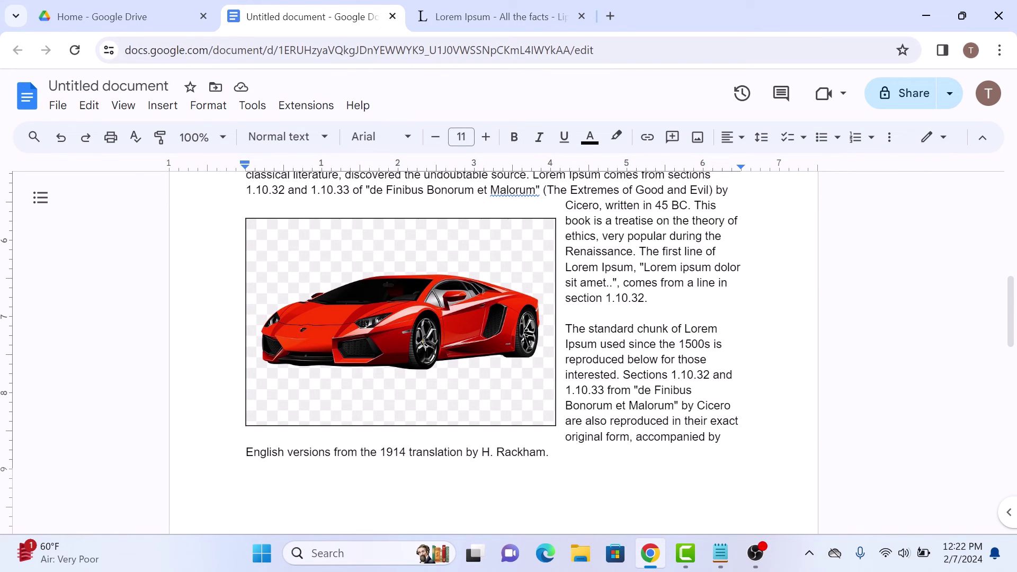